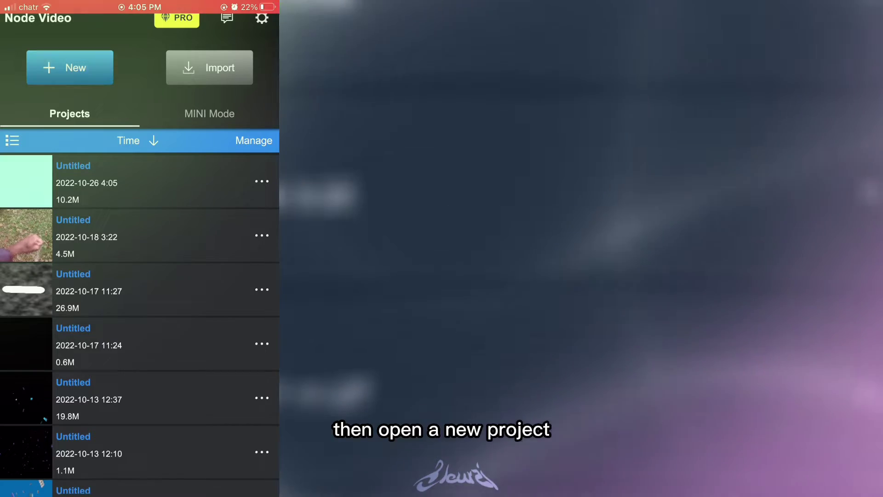
# Start a new Node Video project and import the game clip as a media video layer.
pyautogui.click(70, 67)
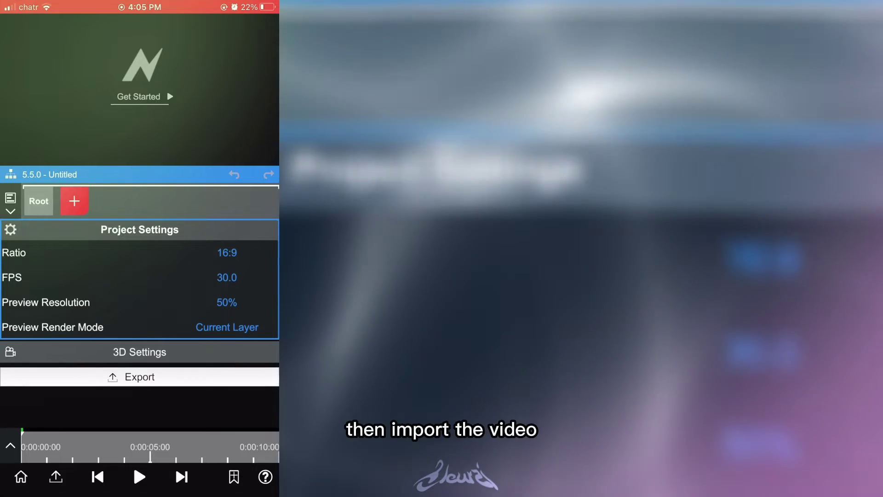
pyautogui.click(74, 201)
pyautogui.click(138, 223)
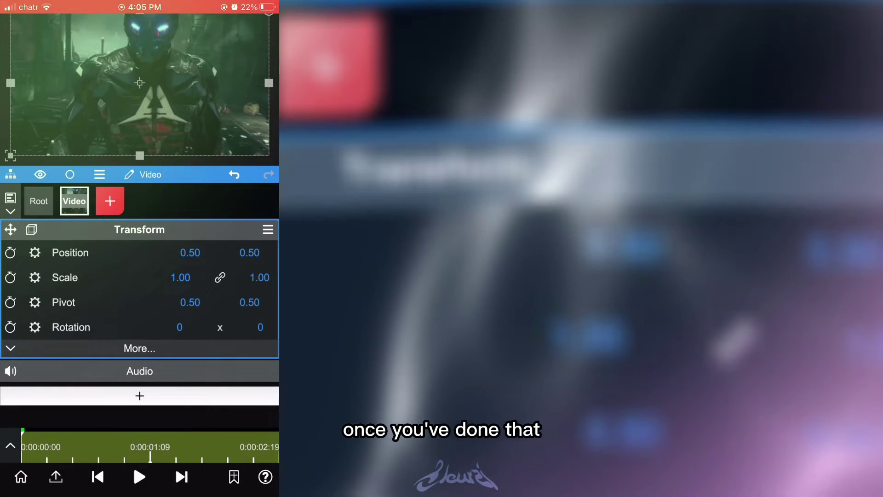
# Apply the RGB Radial effect from the Asset Store's RGB category to the clip.
pyautogui.click(140, 395)
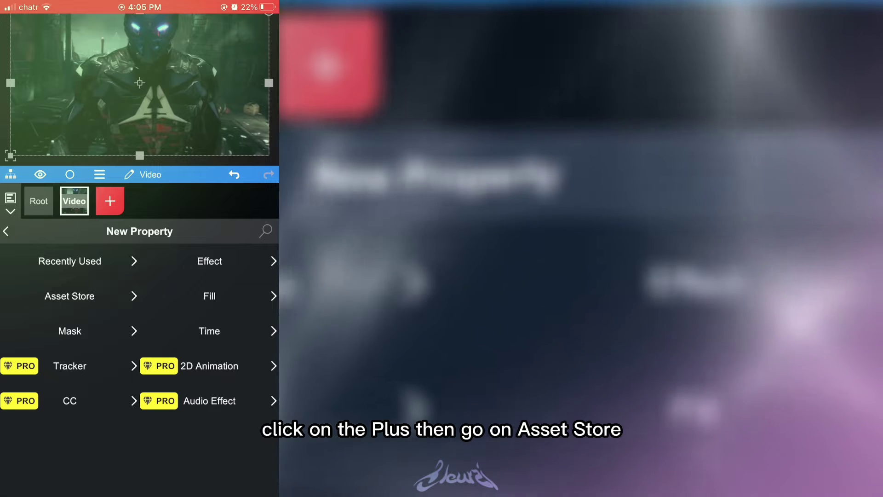
pyautogui.click(69, 295)
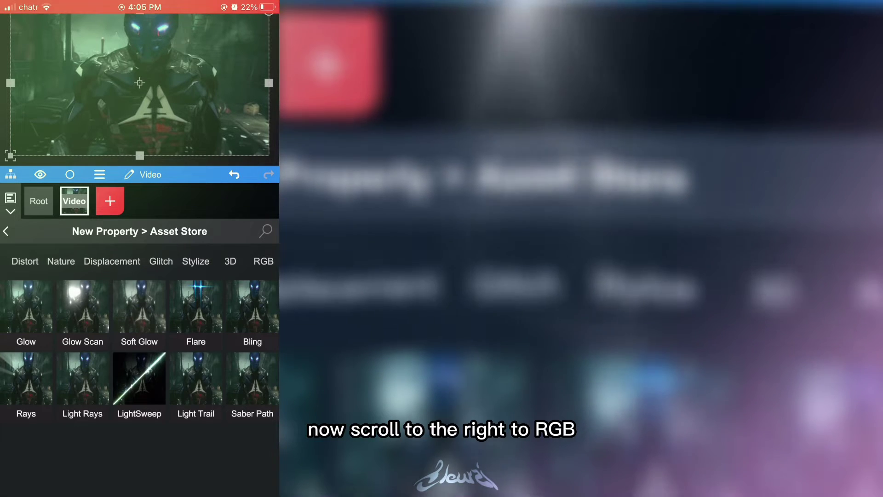
pyautogui.click(264, 261)
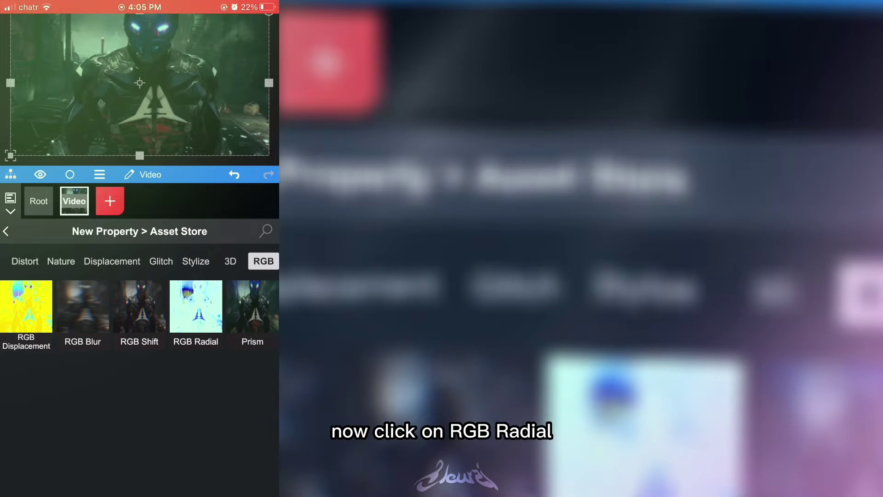
pyautogui.click(196, 305)
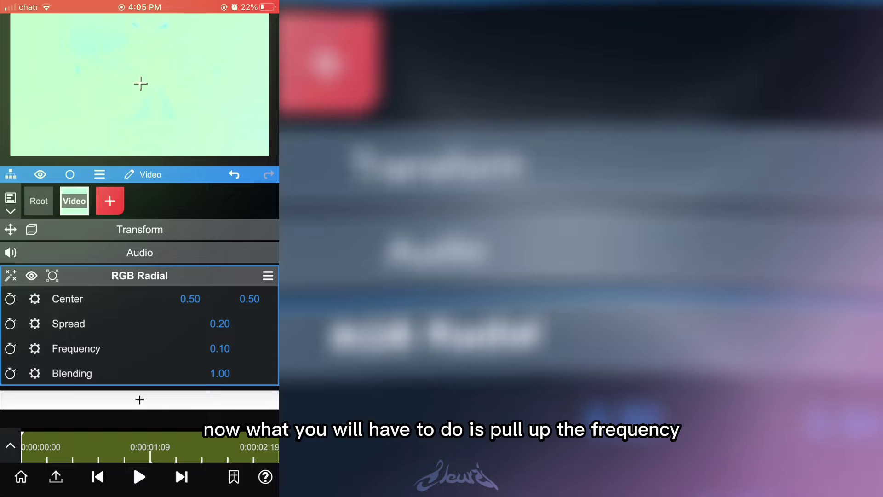
# Raise the RGB Radial frequency to about 0.36 and preview the result.
pyautogui.moveTo(219, 348); pyautogui.dragTo(256, 348)
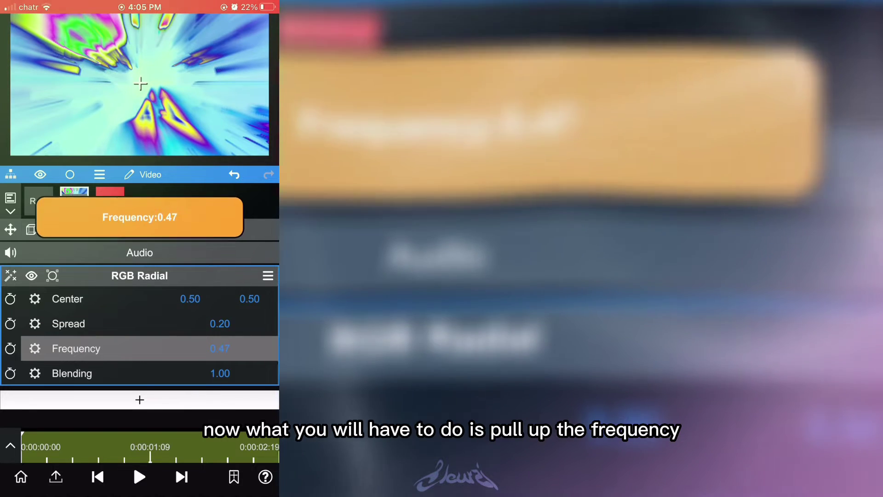
pyautogui.click(139, 477)
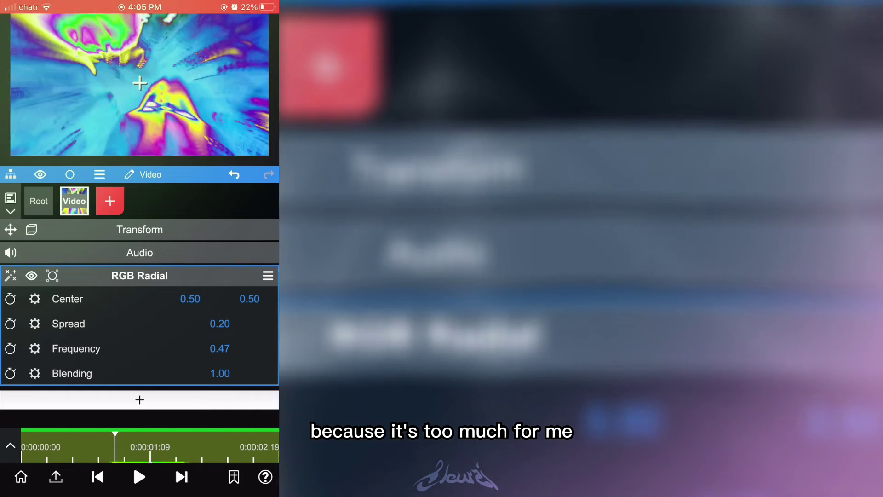
pyautogui.moveTo(220, 348); pyautogui.dragTo(201, 348)
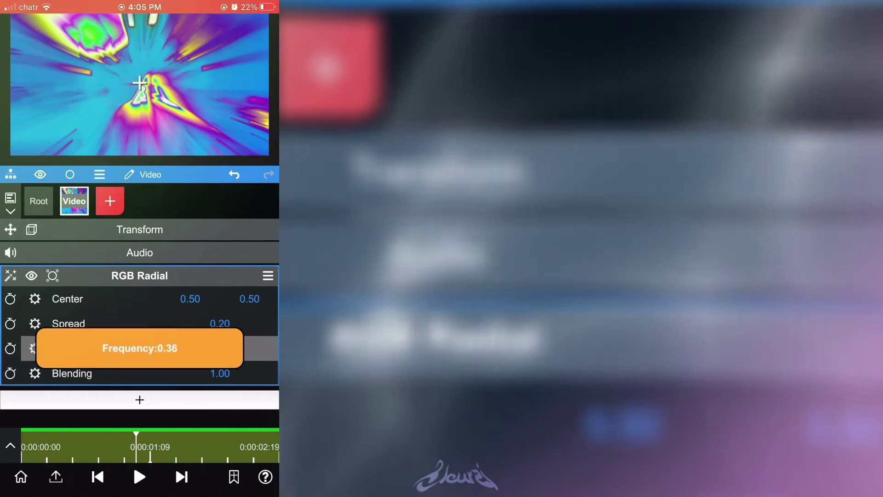
# Bring up the export settings for the streaked clip.
pyautogui.click(55, 477)
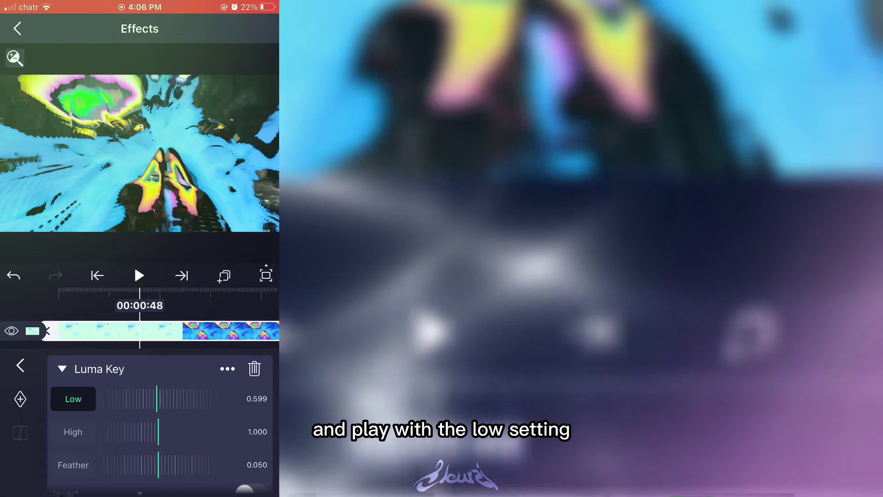
# Raise the Luma Key low threshold, preview a later moment, and turn on Invert.
pyautogui.moveTo(126, 402); pyautogui.dragTo(180, 387)
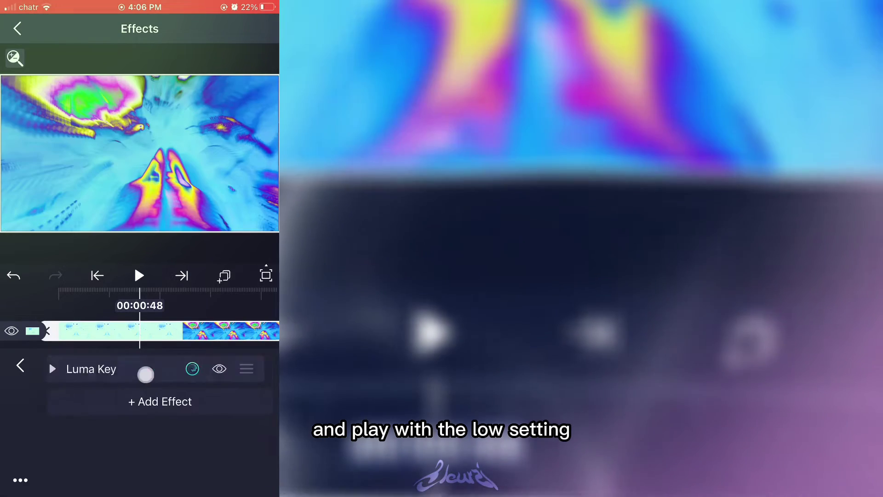
pyautogui.click(60, 368)
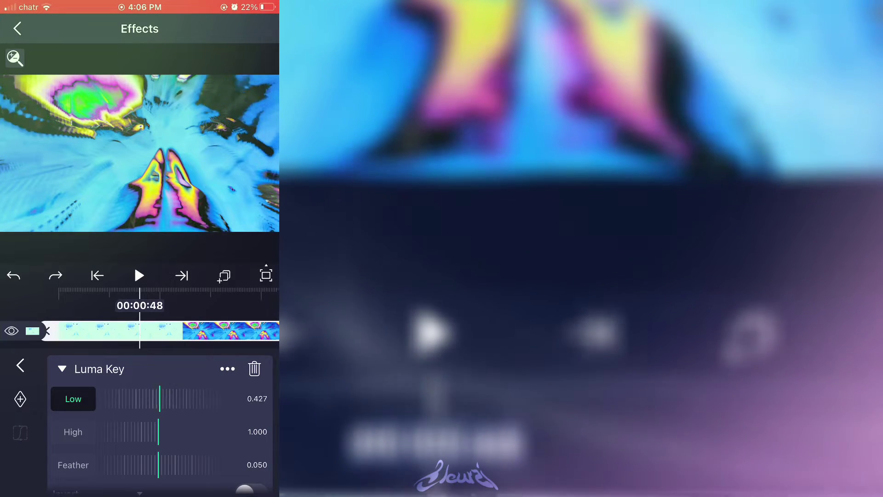
pyautogui.moveTo(158, 399); pyautogui.dragTo(163, 398)
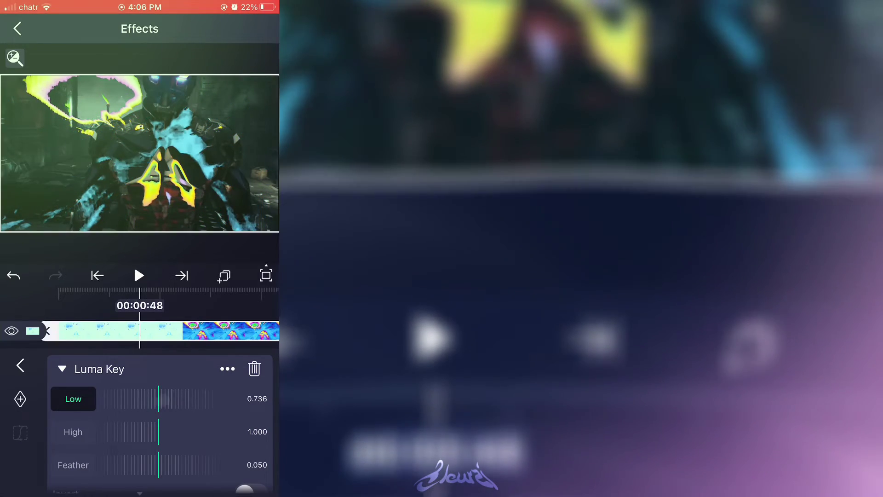
pyautogui.moveTo(158, 332); pyautogui.dragTo(65, 336)
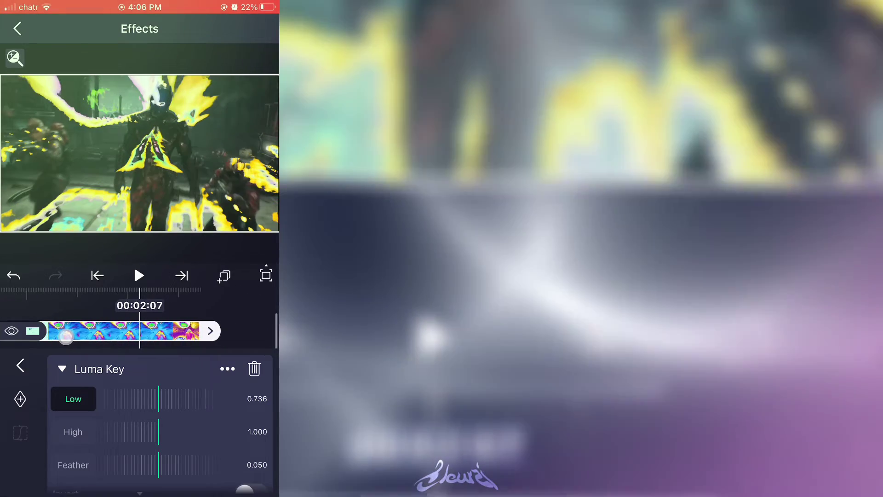
pyautogui.scroll(-2, 159, 427)
pyautogui.click(251, 451)
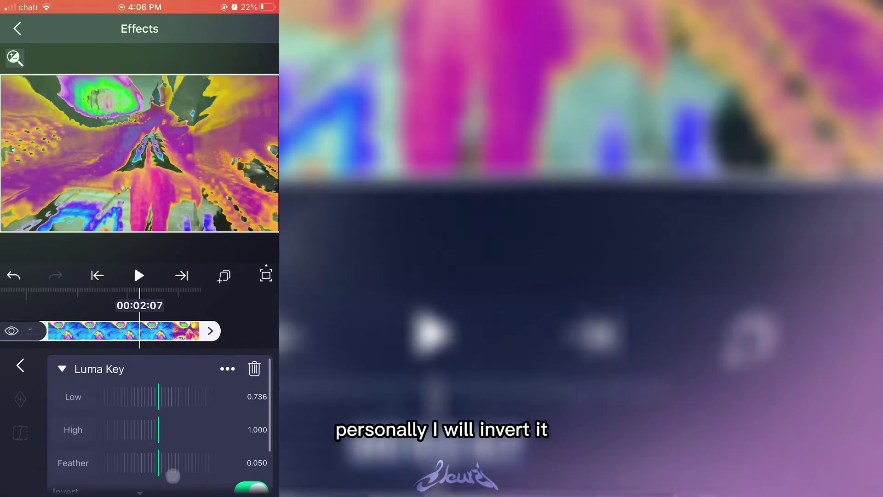
pyautogui.click(73, 397)
# Lower the Luma Key low threshold to about 0.284 so only thin purple streak edges remain.
pyautogui.click(61, 369)
pyautogui.click(99, 369)
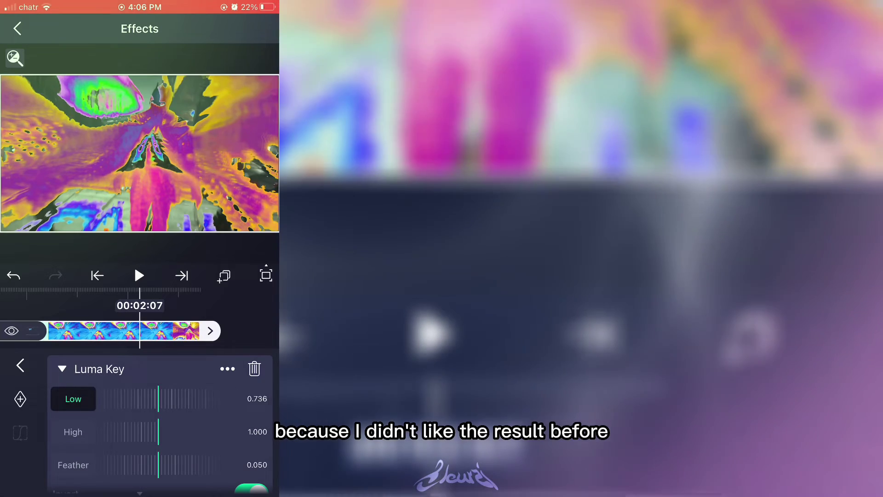
pyautogui.moveTo(158, 394); pyautogui.dragTo(216, 425)
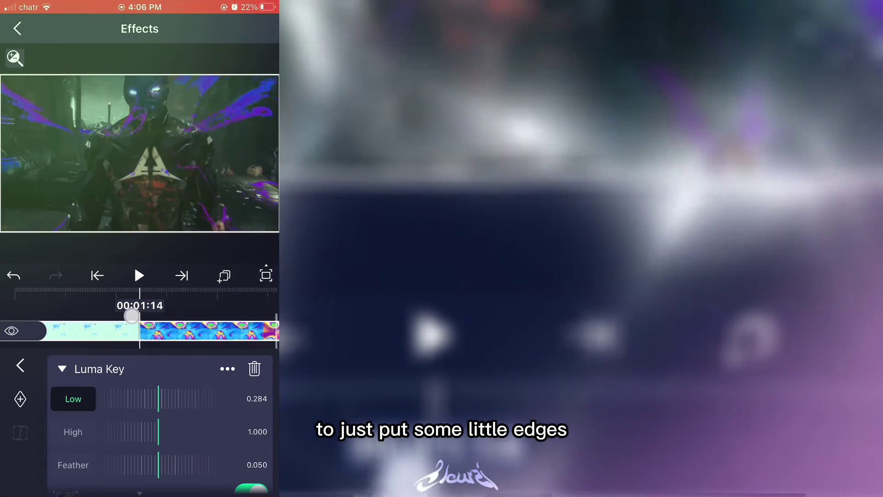
pyautogui.moveTo(131, 316); pyautogui.dragTo(36, 316)
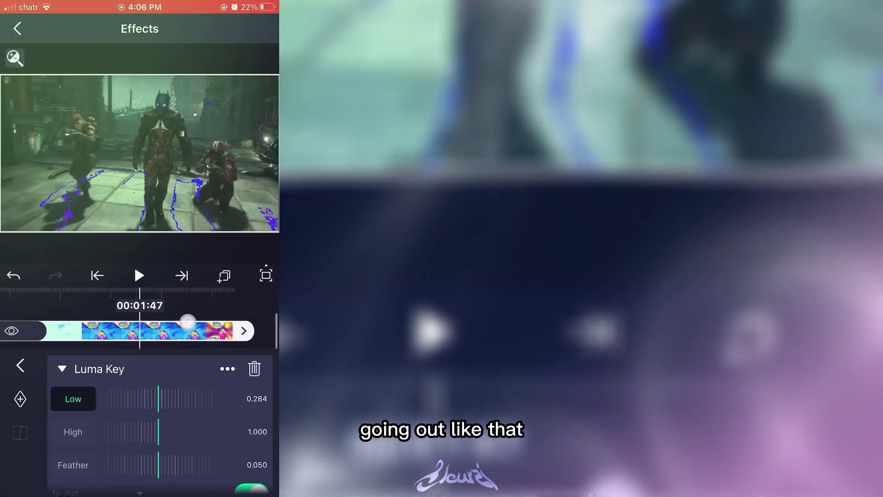
pyautogui.moveTo(188, 323); pyautogui.dragTo(252, 323)
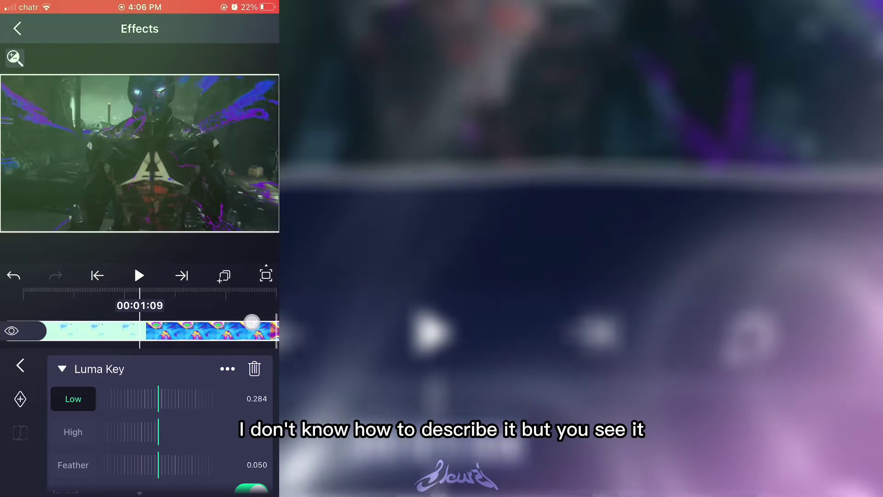
pyautogui.click(61, 369)
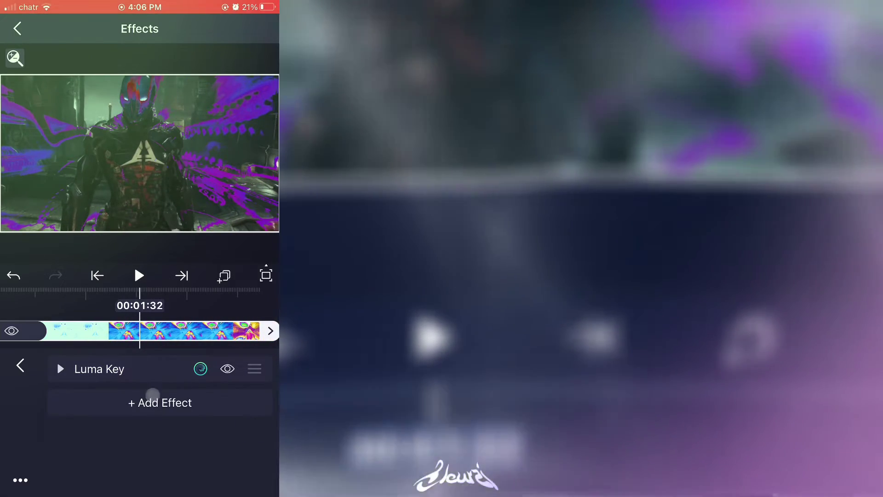
# Add a Box Blur to the streak layer at about 0.040 strength.
pyautogui.click(160, 402)
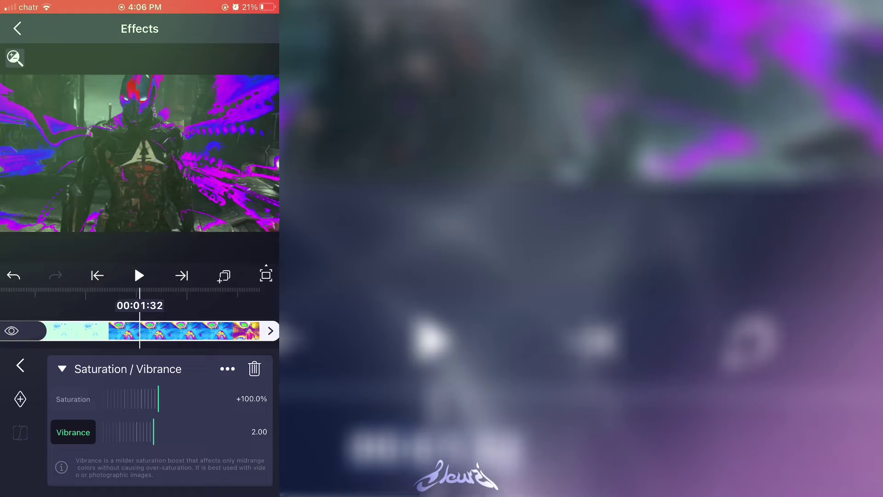
pyautogui.click(61, 368)
pyautogui.click(170, 432)
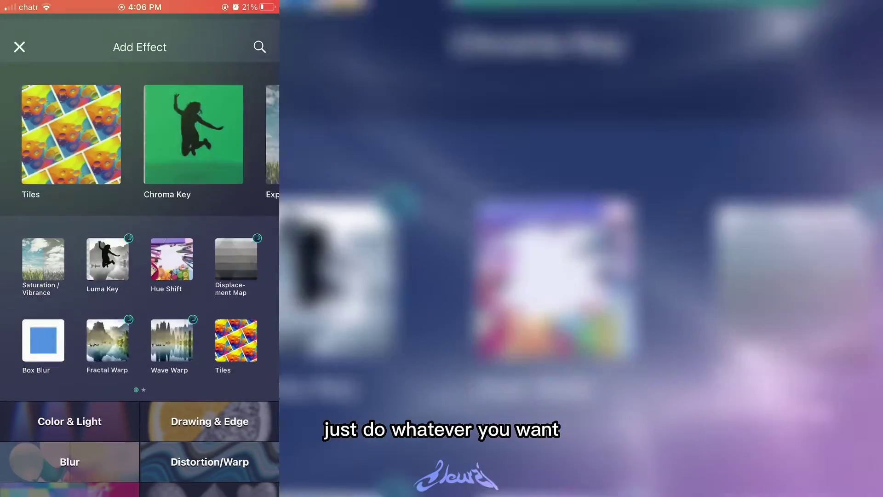
pyautogui.click(43, 321)
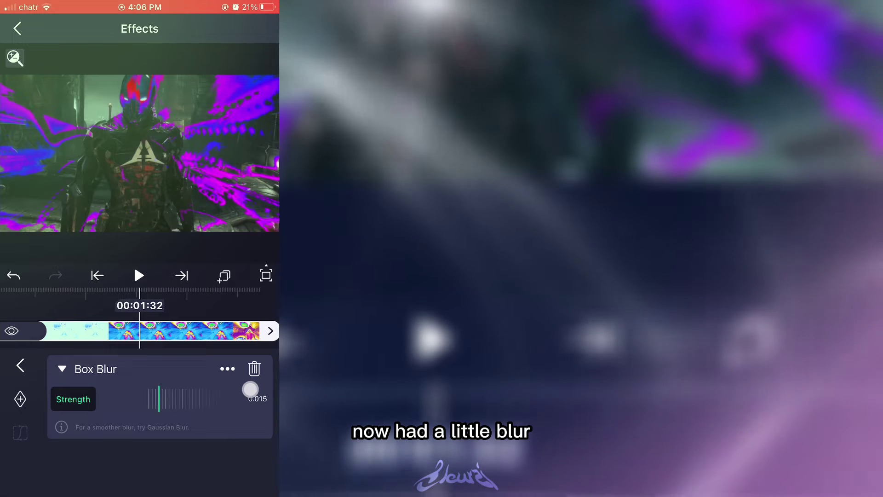
pyautogui.moveTo(251, 391); pyautogui.dragTo(187, 401)
pyautogui.click(61, 368)
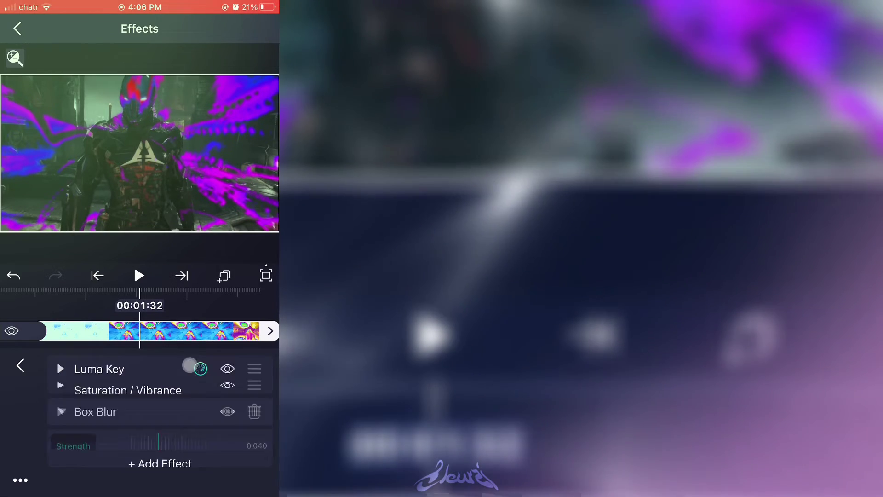
# Raise the Luma Key feather to about 0.164 to soften the streak edges.
pyautogui.moveTo(125, 331); pyautogui.dragTo(184, 331)
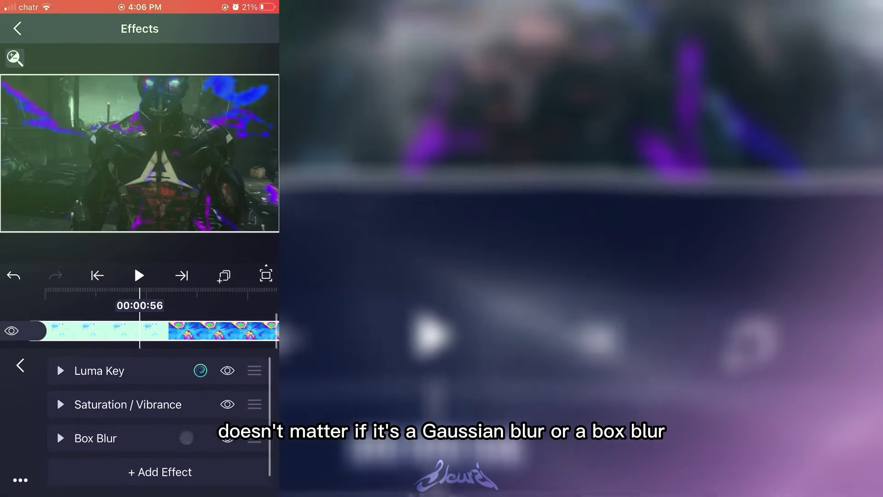
pyautogui.moveTo(103, 331); pyautogui.dragTo(117, 331)
pyautogui.click(62, 371)
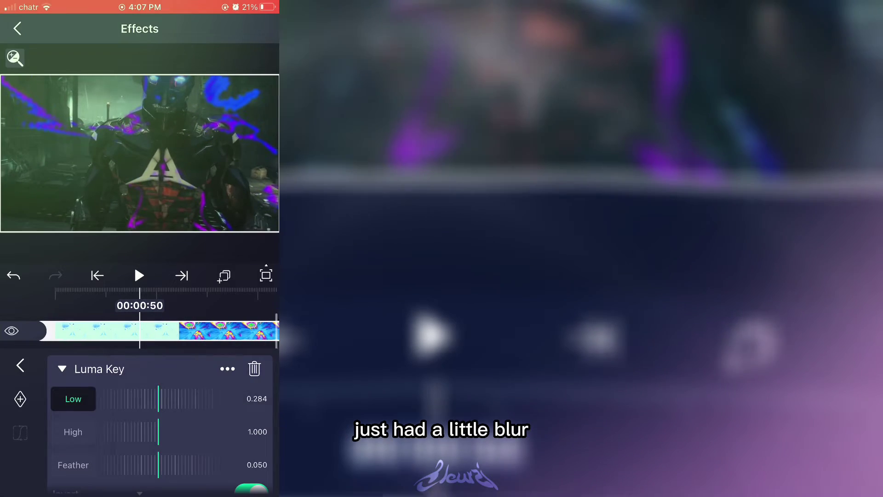
pyautogui.scroll(-1, 138, 428)
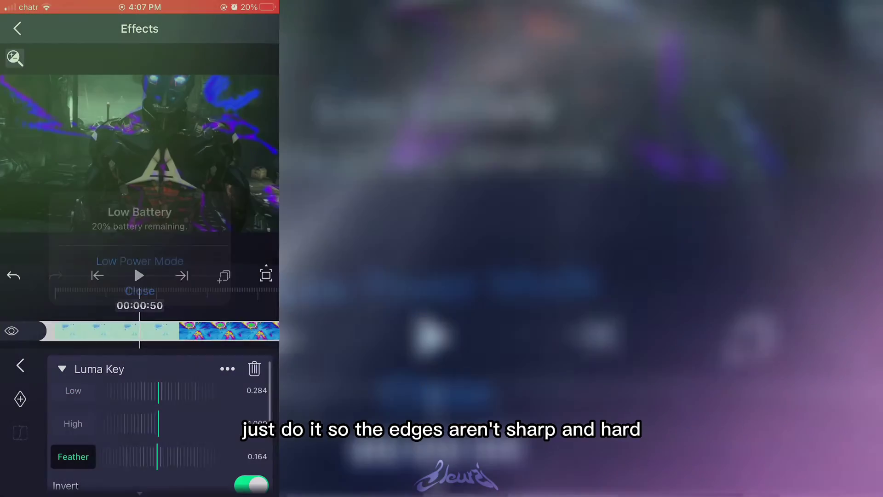
pyautogui.click(139, 289)
pyautogui.moveTo(178, 455); pyautogui.dragTo(156, 450)
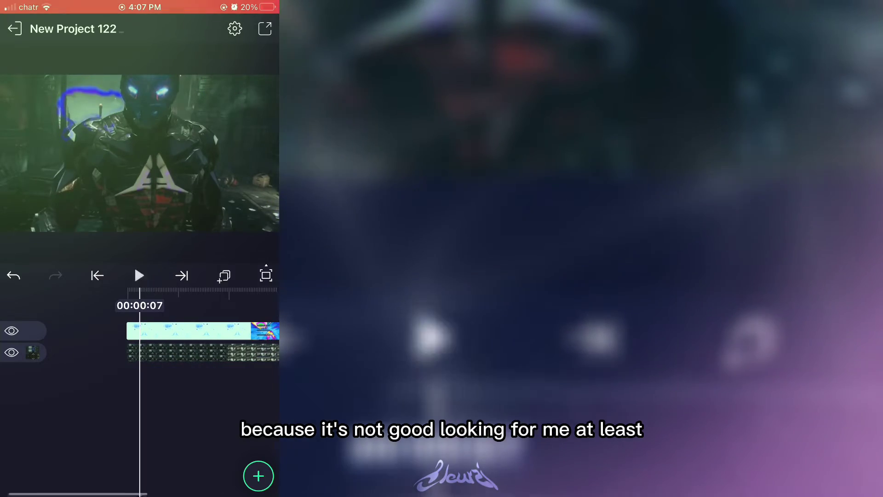
# Preview the streaks, then duplicate the streak overlay layer.
pyautogui.click(139, 276)
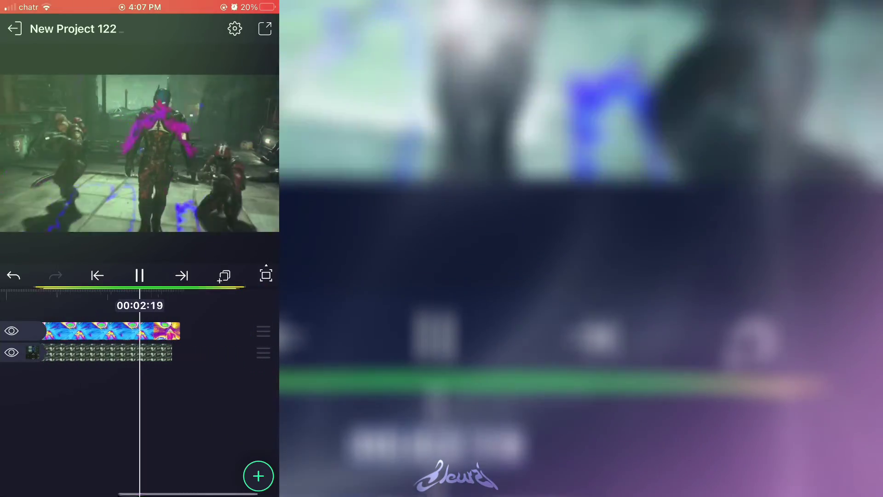
pyautogui.moveTo(138, 405); pyautogui.dragTo(208, 404)
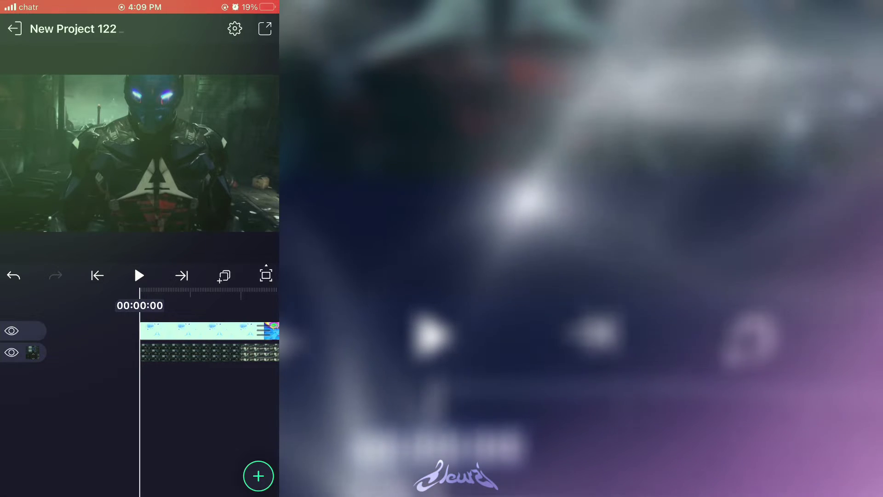
pyautogui.click(209, 330)
pyautogui.click(264, 29)
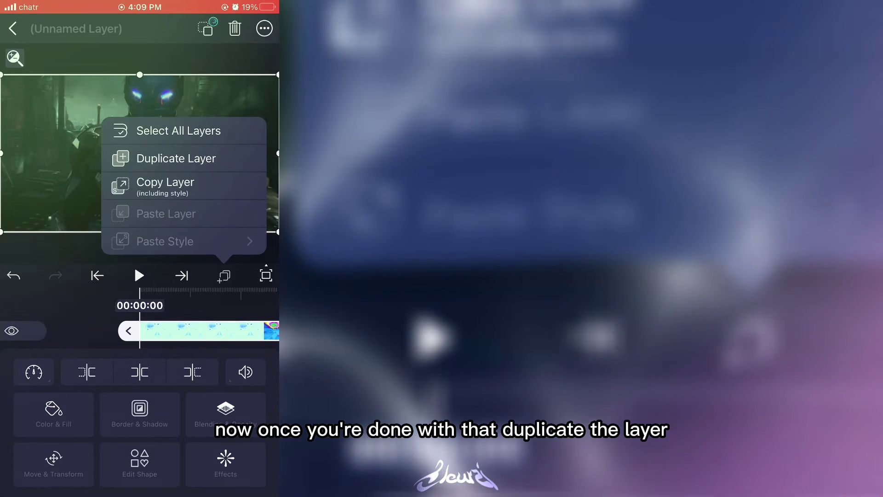
pyautogui.click(176, 158)
pyautogui.click(138, 428)
# Select the copied streak layer and bring up its effects.
pyautogui.moveTo(207, 380); pyautogui.dragTo(89, 379)
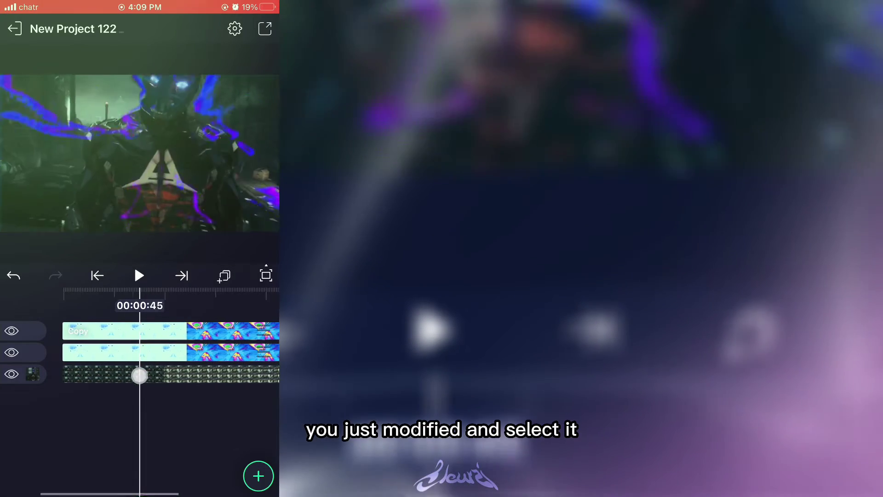
pyautogui.click(207, 331)
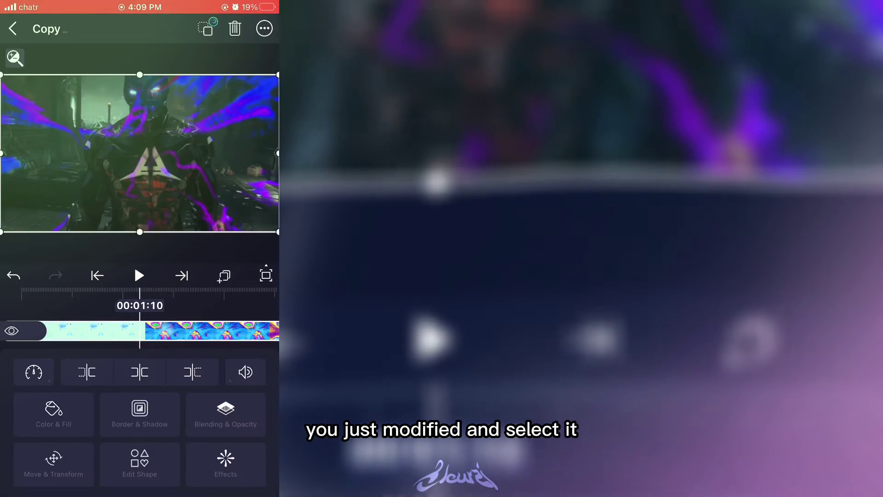
pyautogui.click(225, 464)
# Add a Displacement Map to the copied layer, radiating From Center.
pyautogui.click(160, 470)
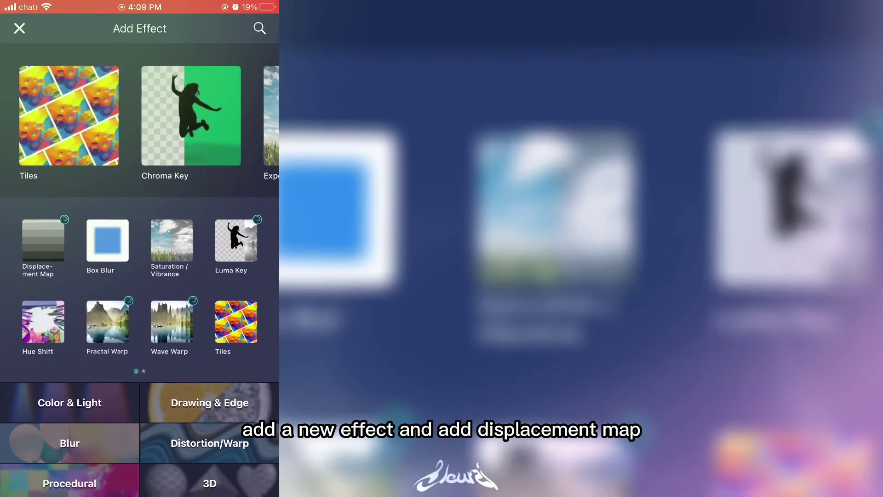
pyautogui.click(44, 241)
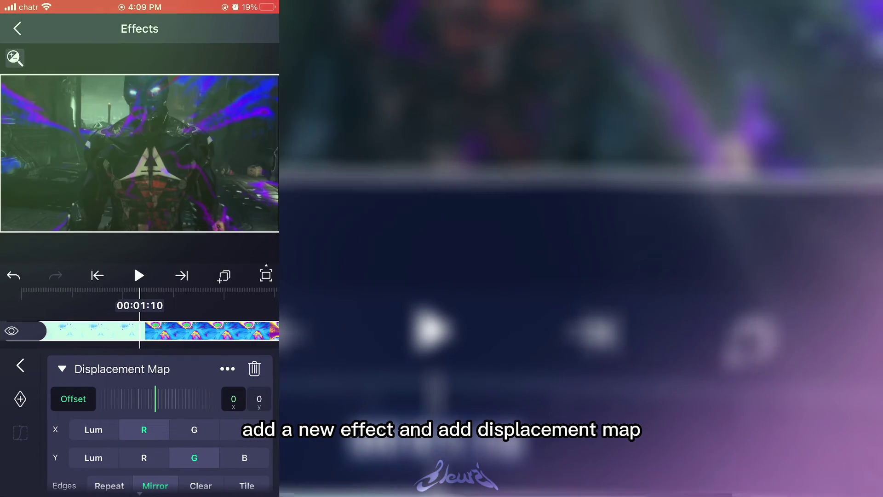
pyautogui.scroll(-3, 158, 442)
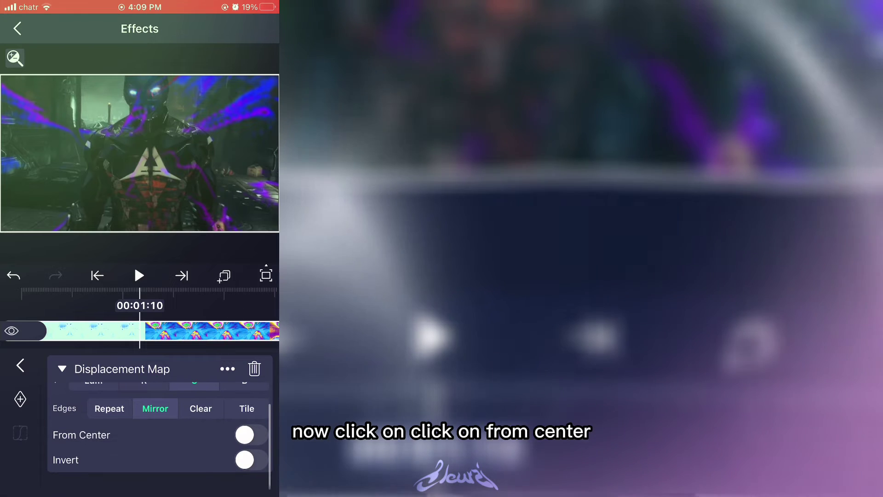
pyautogui.click(244, 436)
pyautogui.scroll(3, 159, 435)
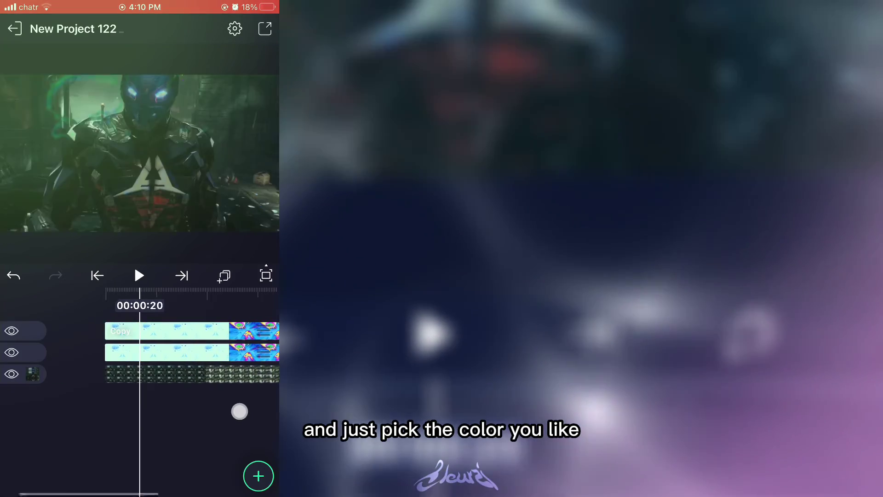
# Set Hue Shift on the top copied streak layer to about 287° so the streaks turn red.
pyautogui.moveTo(239, 412)
pyautogui.mouseDown()
pyautogui.moveTo(90, 393)
pyautogui.moveTo(34, 371)
pyautogui.mouseUp()
pyautogui.click(111, 332)
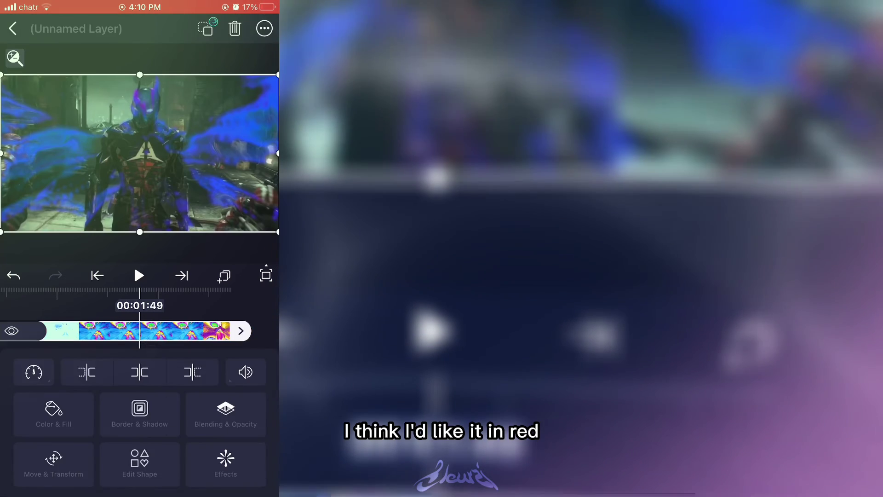
pyautogui.click(226, 462)
pyautogui.click(104, 469)
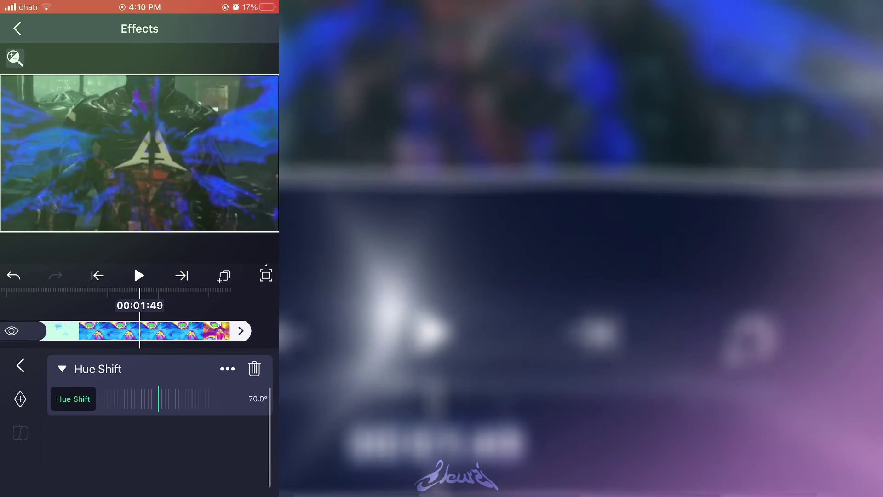
pyautogui.moveTo(169, 404); pyautogui.dragTo(68, 398)
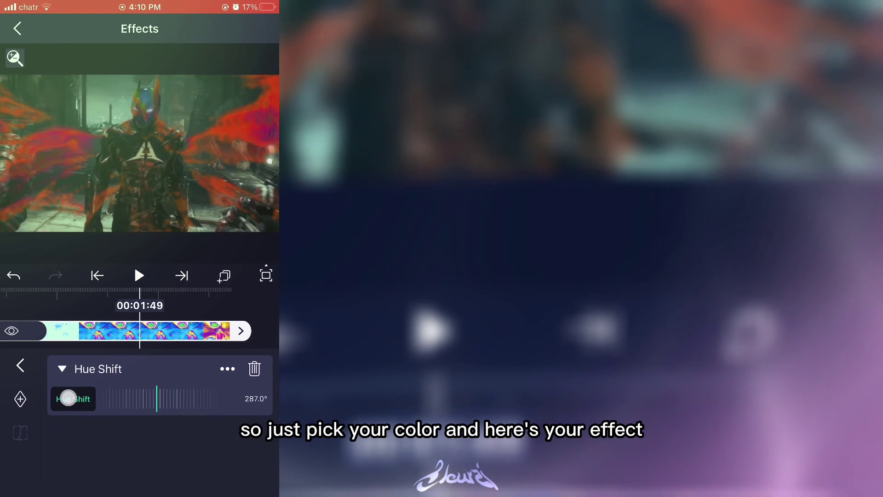
pyautogui.click(21, 366)
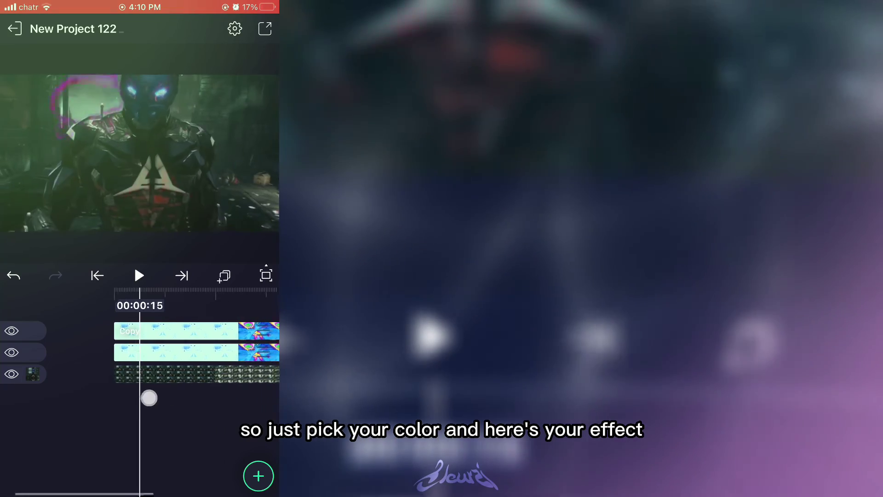